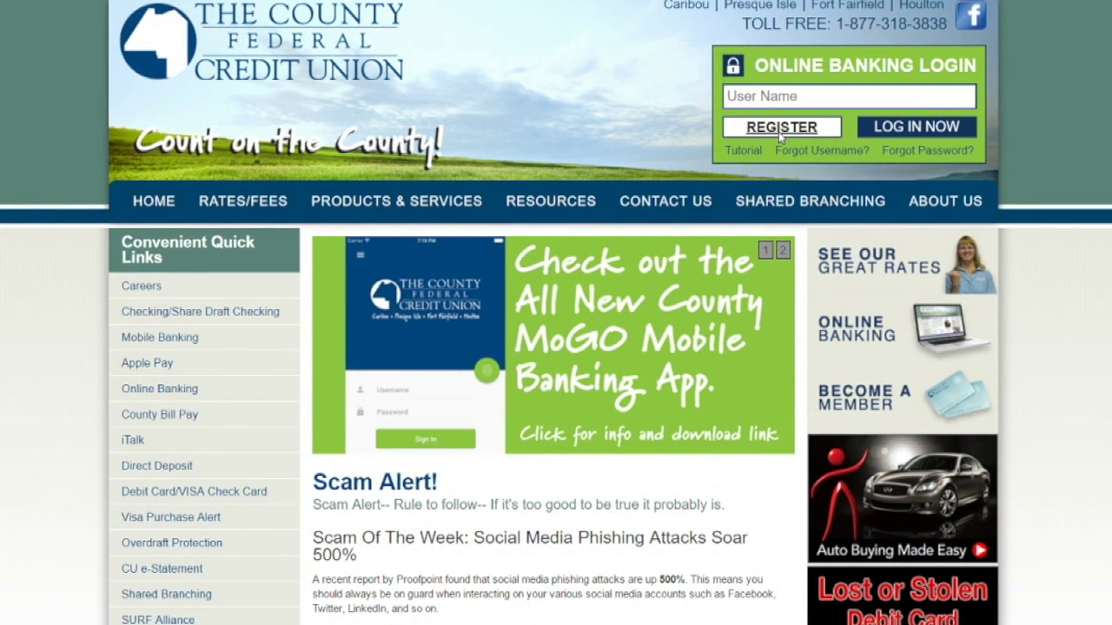
Open the online banking registration form from the home page's Online Banking Login box.
click(780, 128)
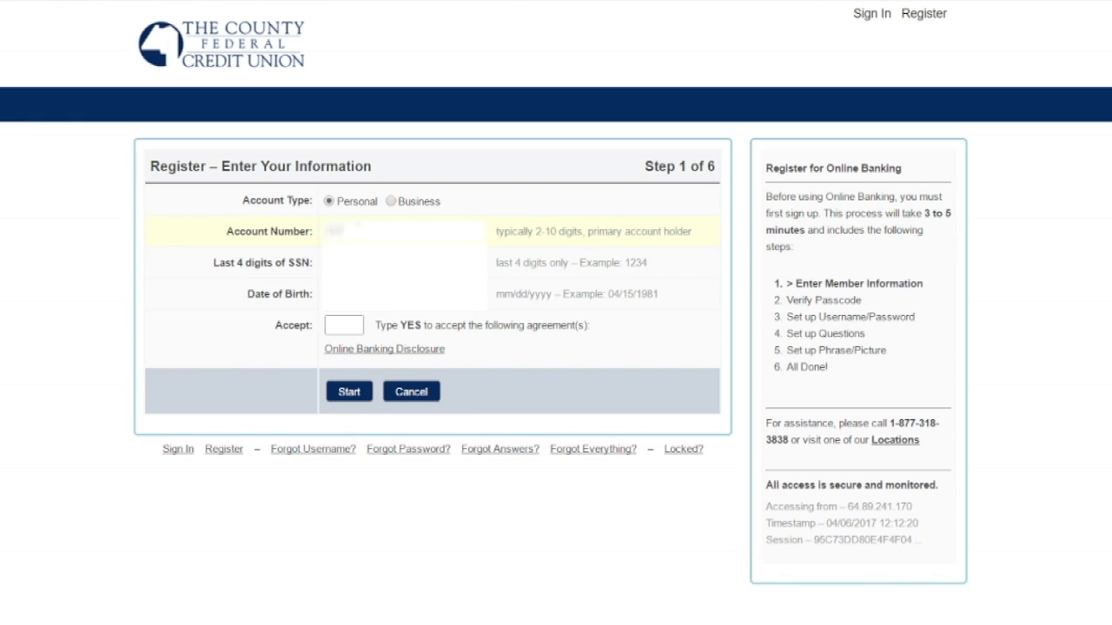
Enter the member's account number, last four SSN digits and date of birth.
key(Tab)
key(Tab)
Accept the disclosure by entering YES and submit Step 1.
click(341, 326)
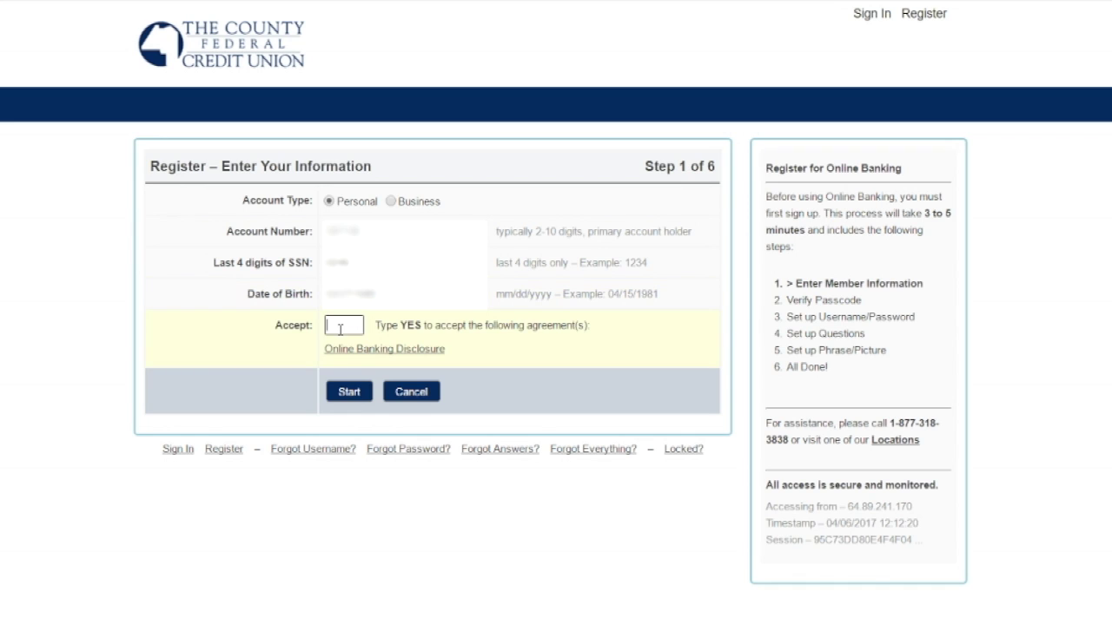
text(yes)
click(360, 393)
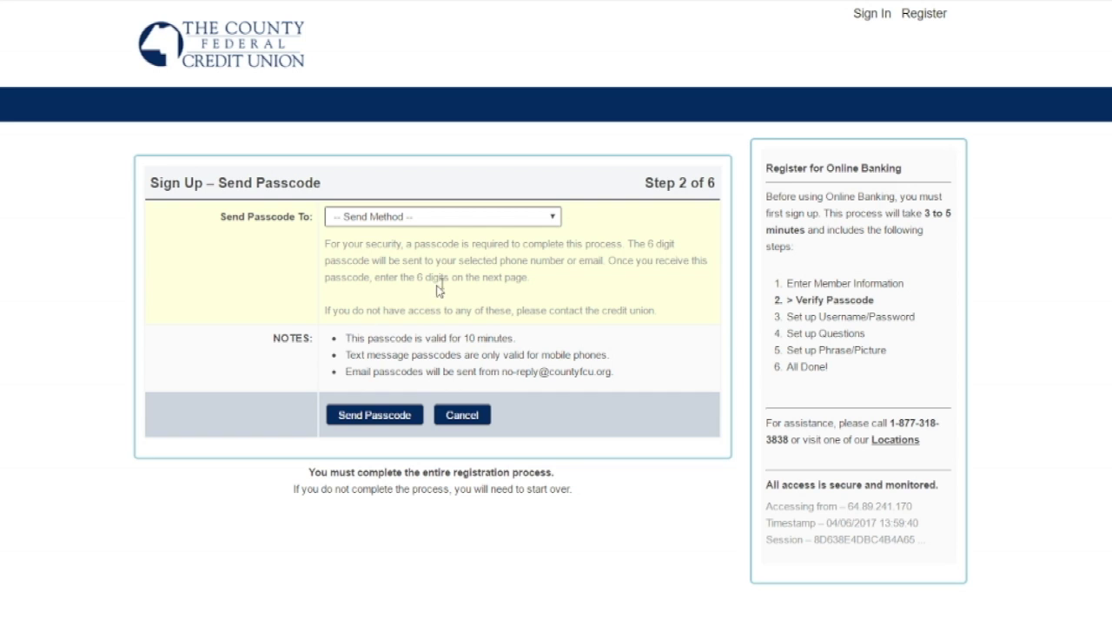
Choose Send Email as the delivery method and request the verification passcode.
click(551, 220)
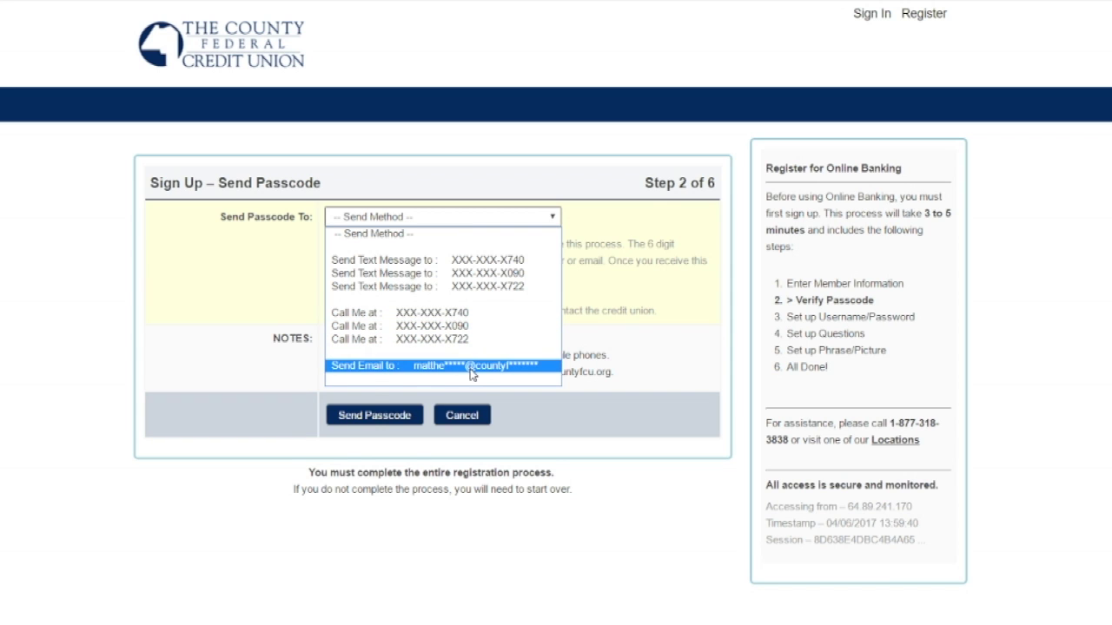
click(472, 366)
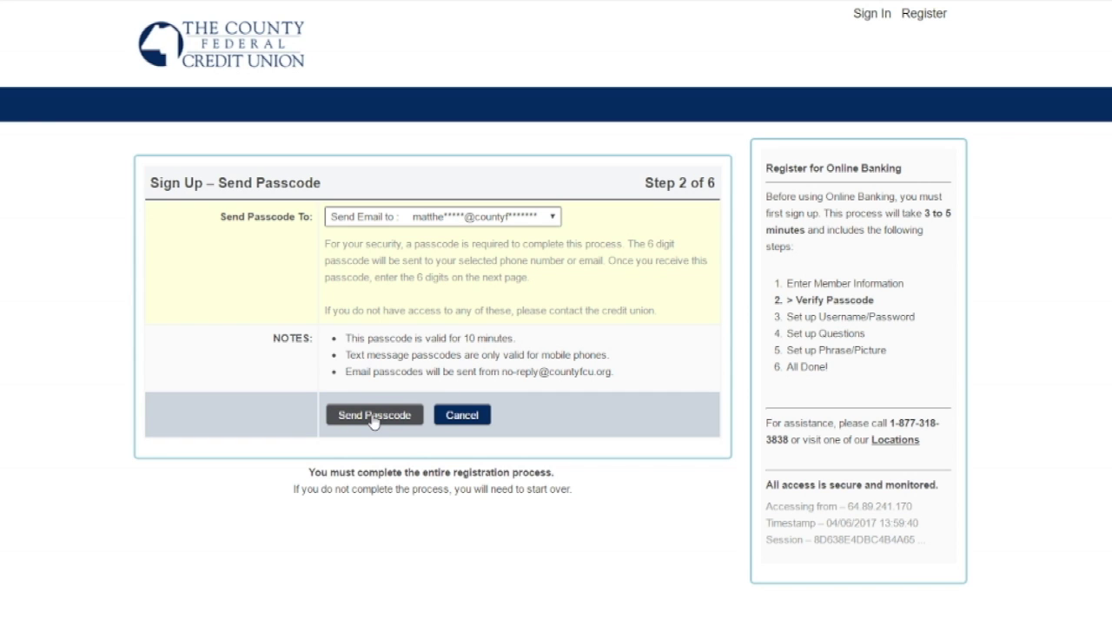
click(372, 416)
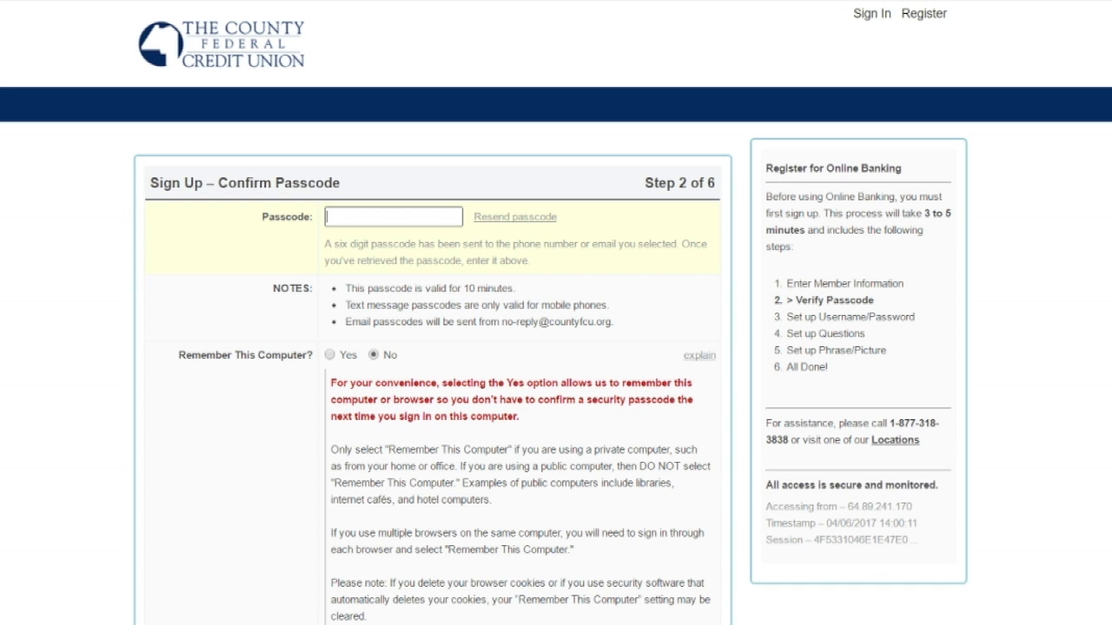
Enter the emailed passcode, choose Yes to remember this computer, and confirm it.
scroll(357, 149, down, 1)
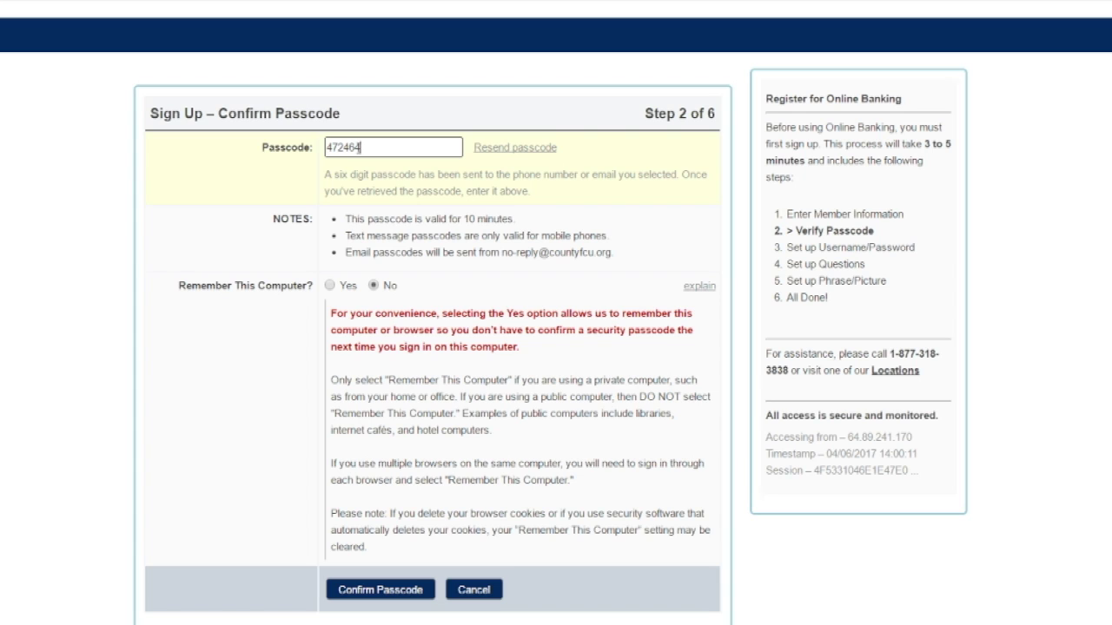
click(331, 287)
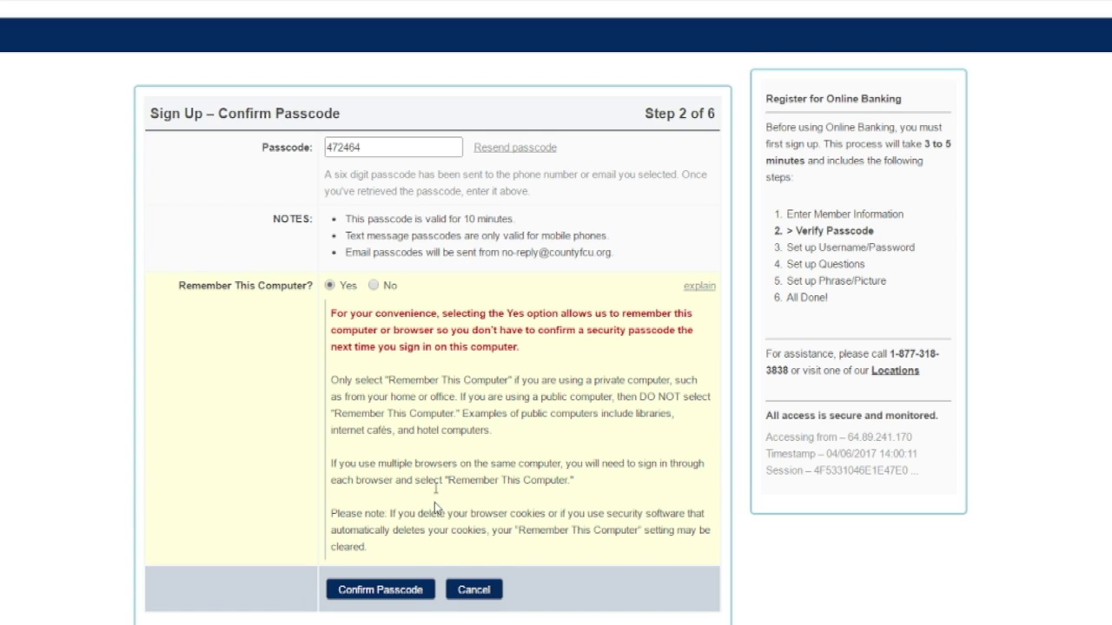
click(381, 591)
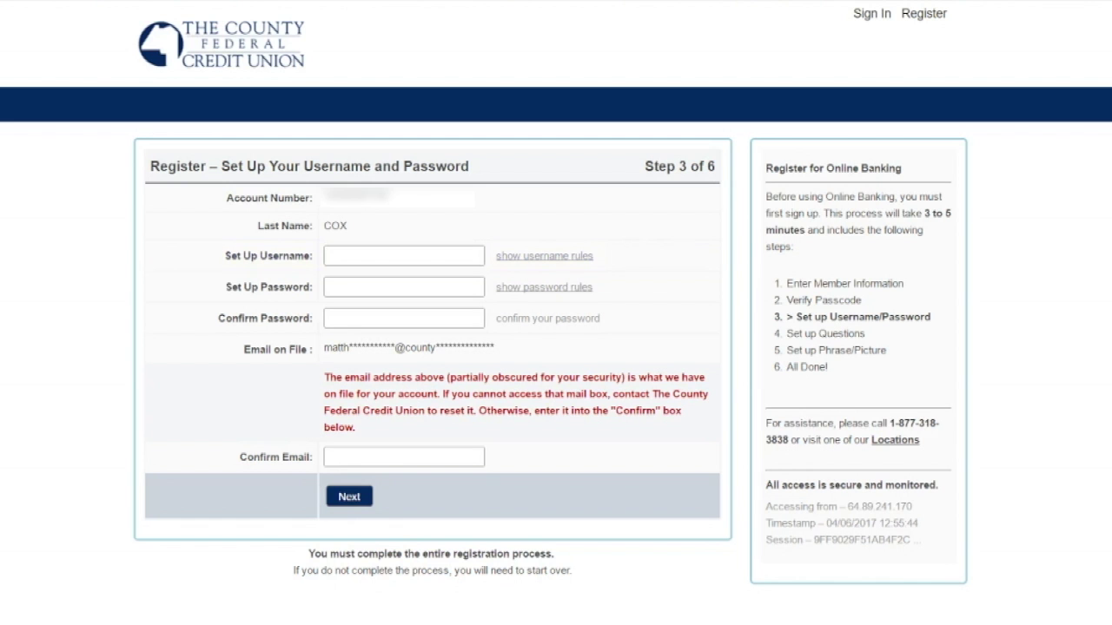
Display the username and password rules, then enter a new username and password.
click(344, 256)
click(545, 257)
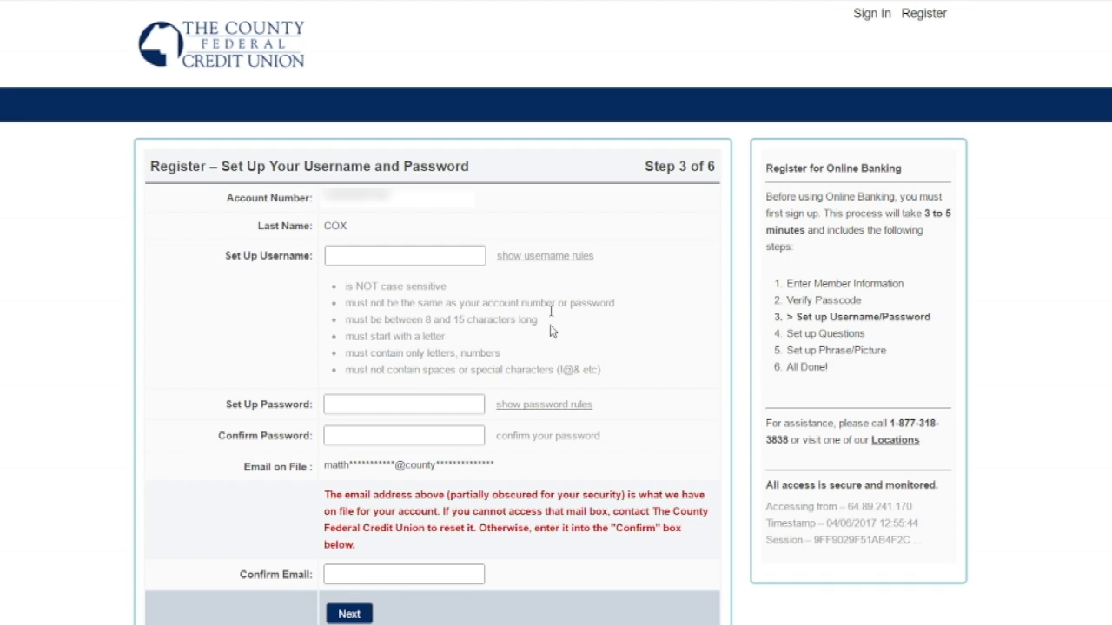
click(544, 404)
scroll(545, 397, down, 1)
click(347, 135)
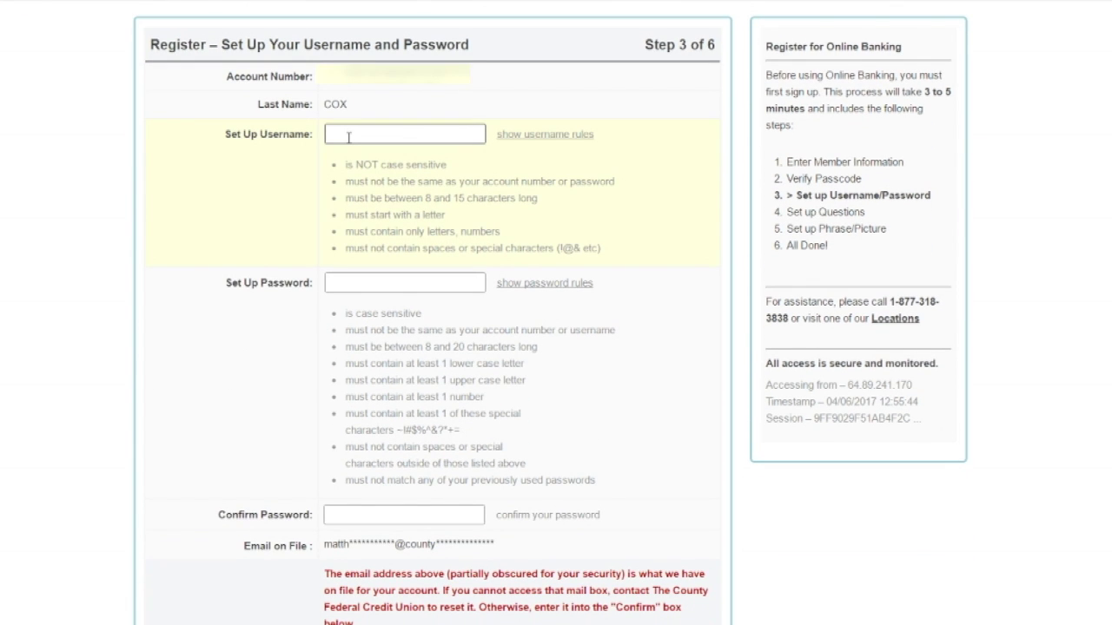
text(mtdmben28)
key(Tab)
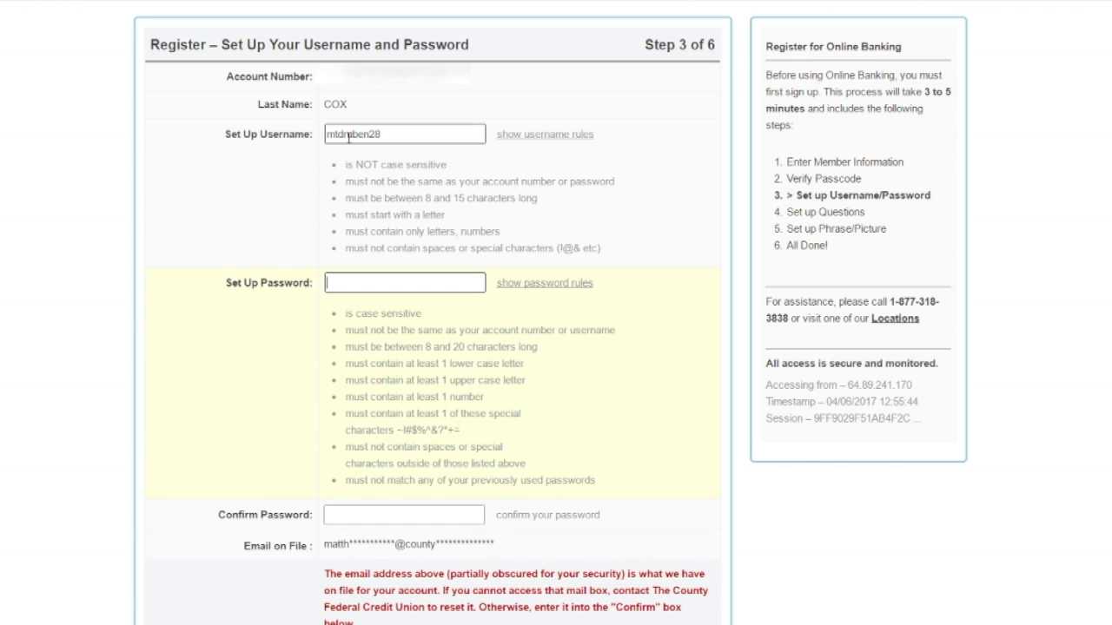
text(••••••••••)
Re-enter the password, confirm the email address on file, and submit Step 3.
scroll(380, 434, down, 1)
click(379, 513)
text(••••••••••)
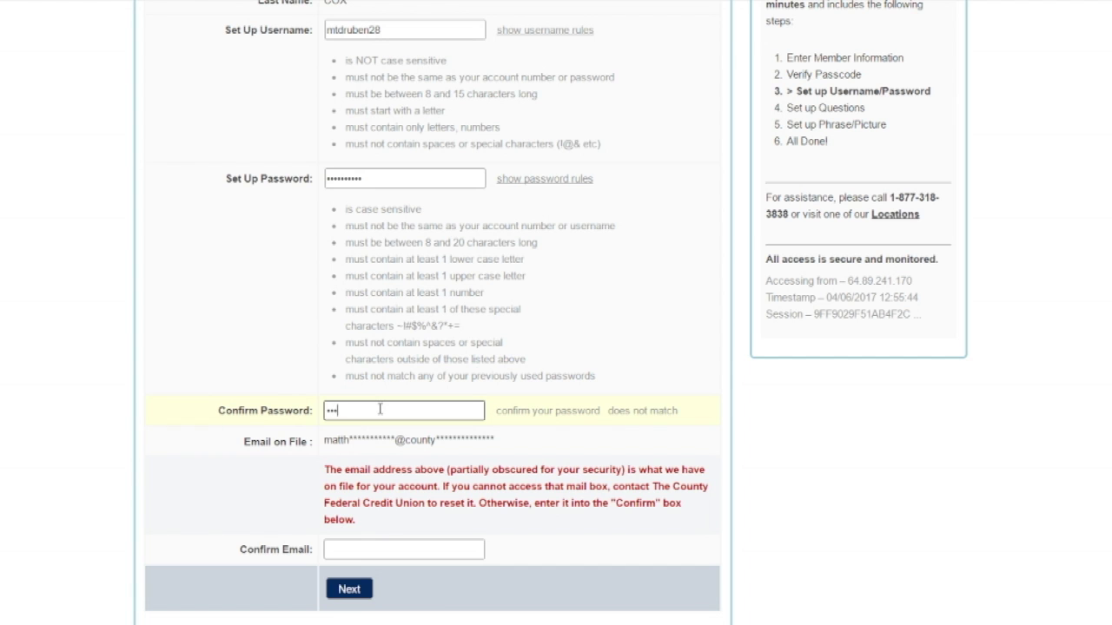
text(•)
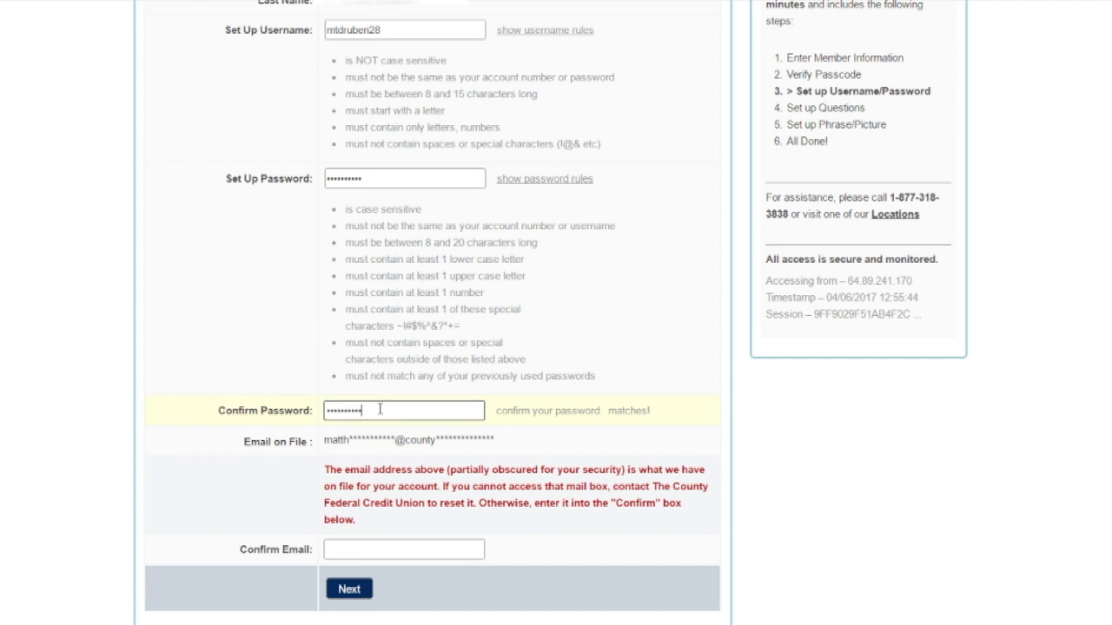
scroll(379, 452, down, 1)
click(379, 500)
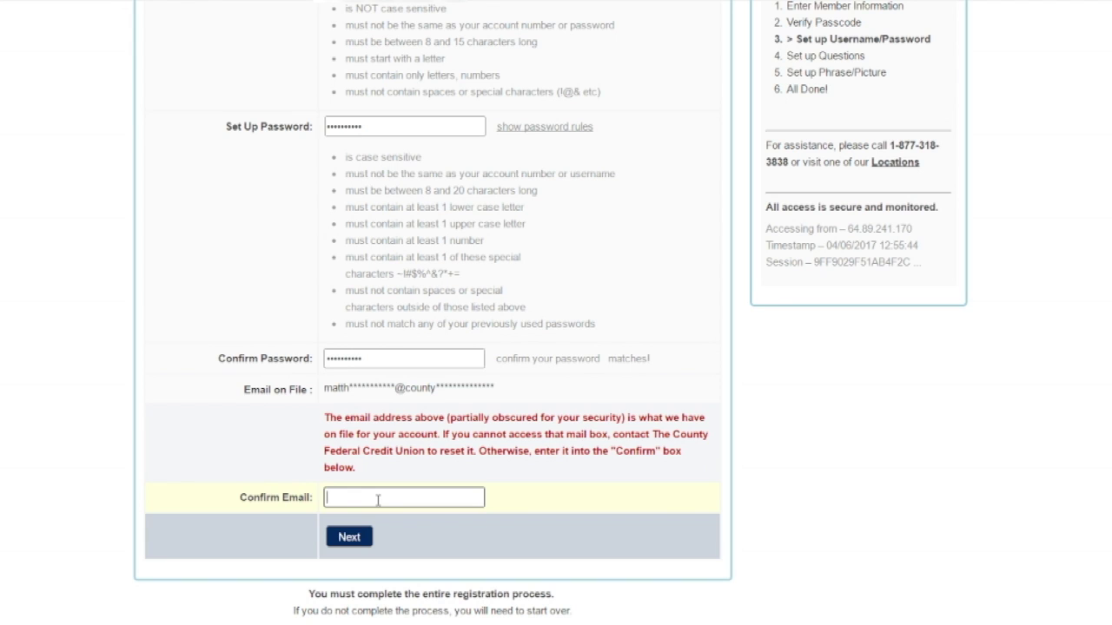
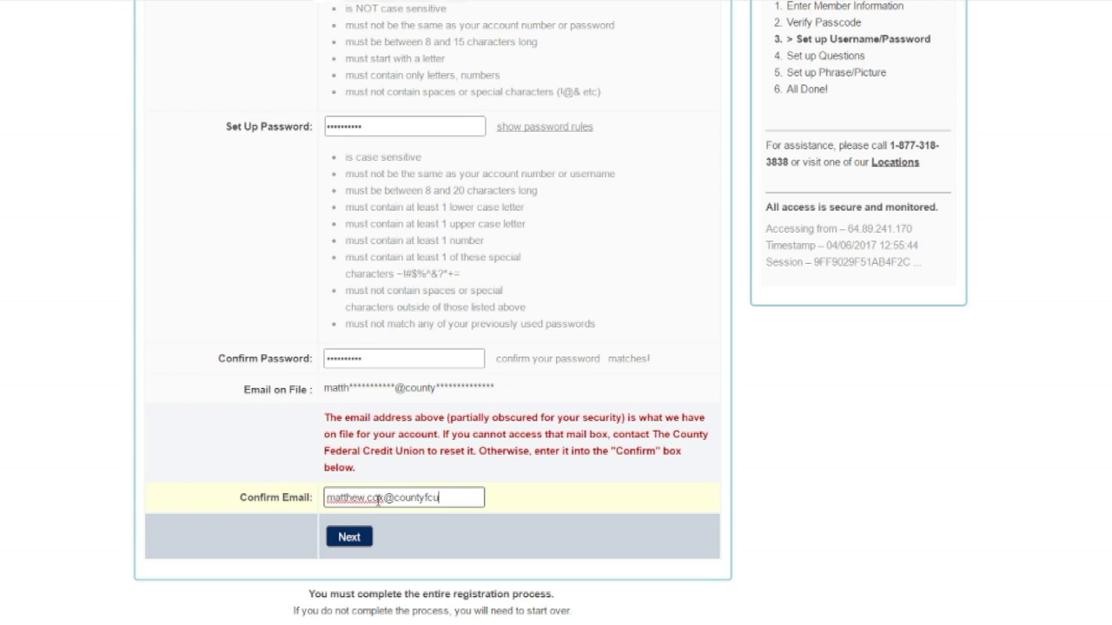
click(348, 539)
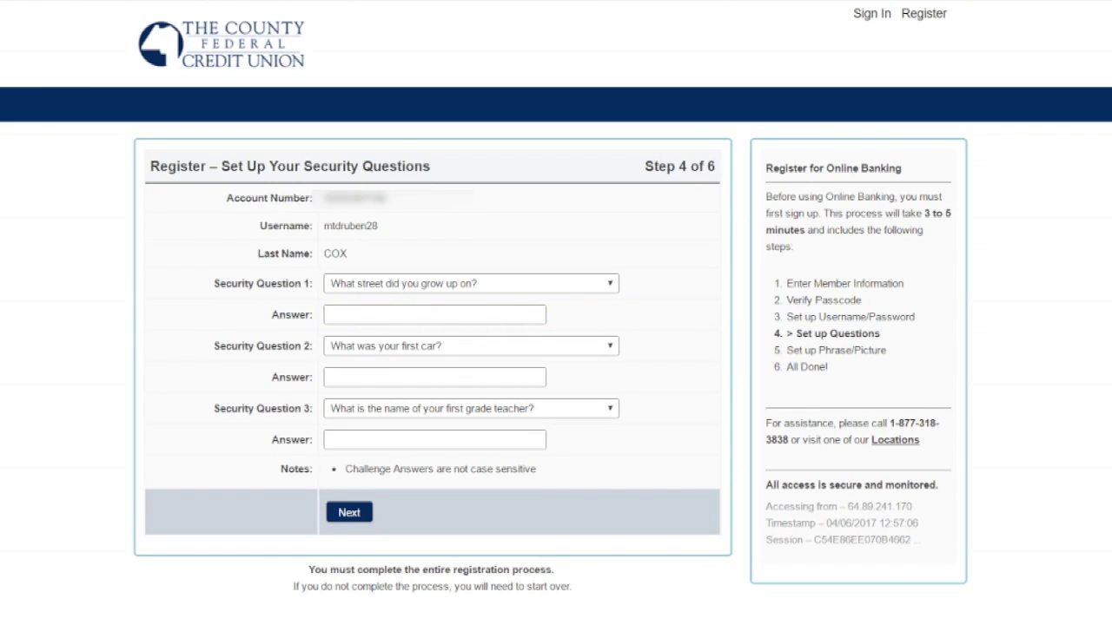
Enter an answer for each of the three security questions and submit them.
click(376, 316)
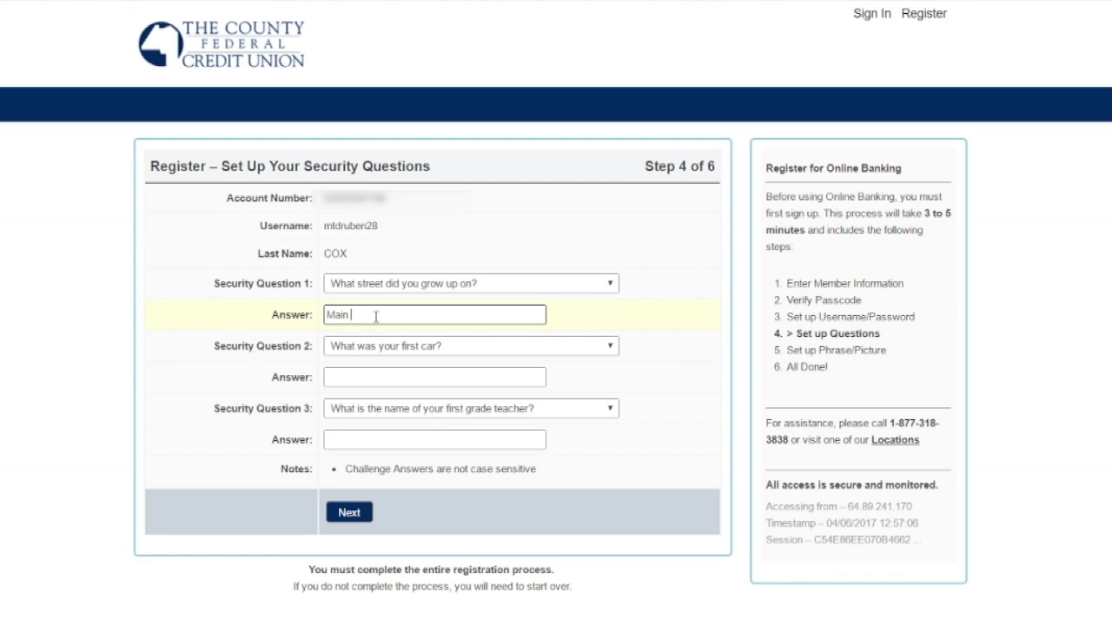
click(399, 378)
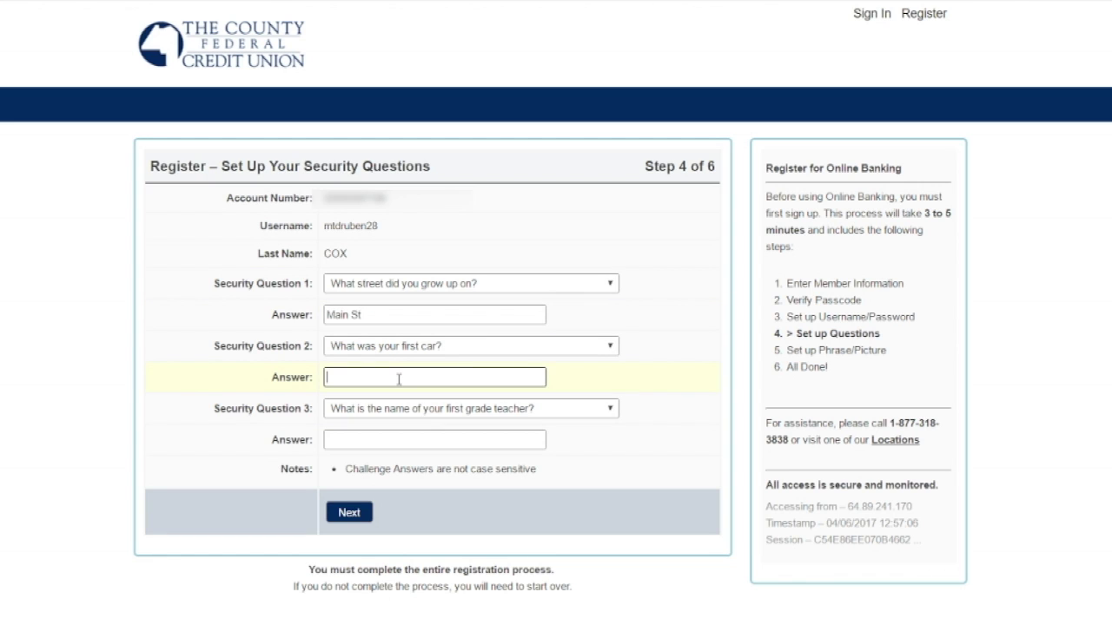
click(416, 439)
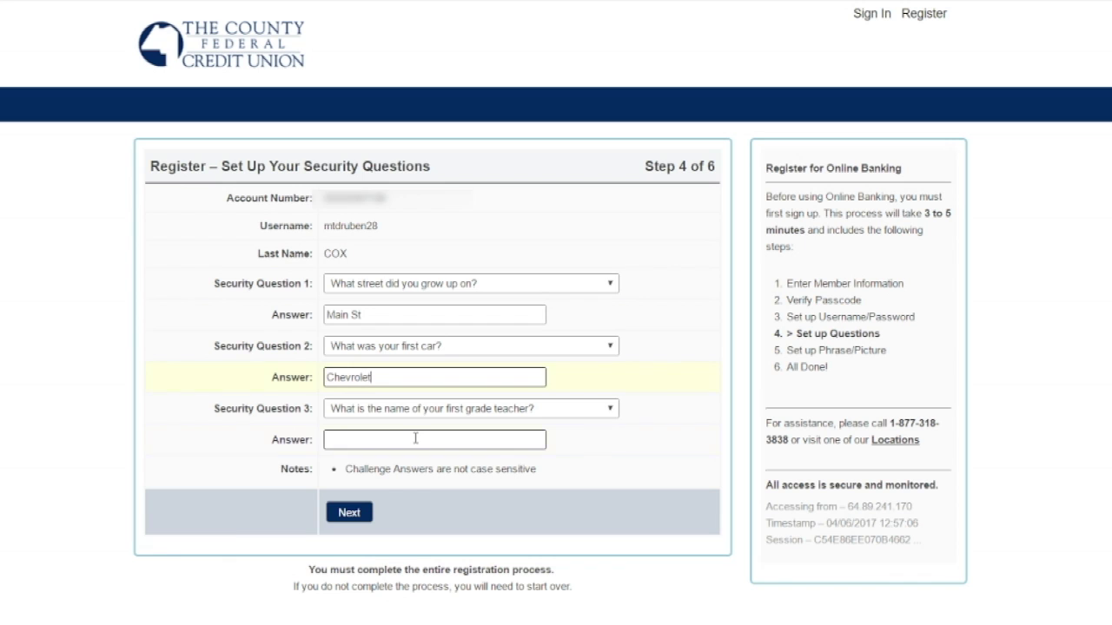
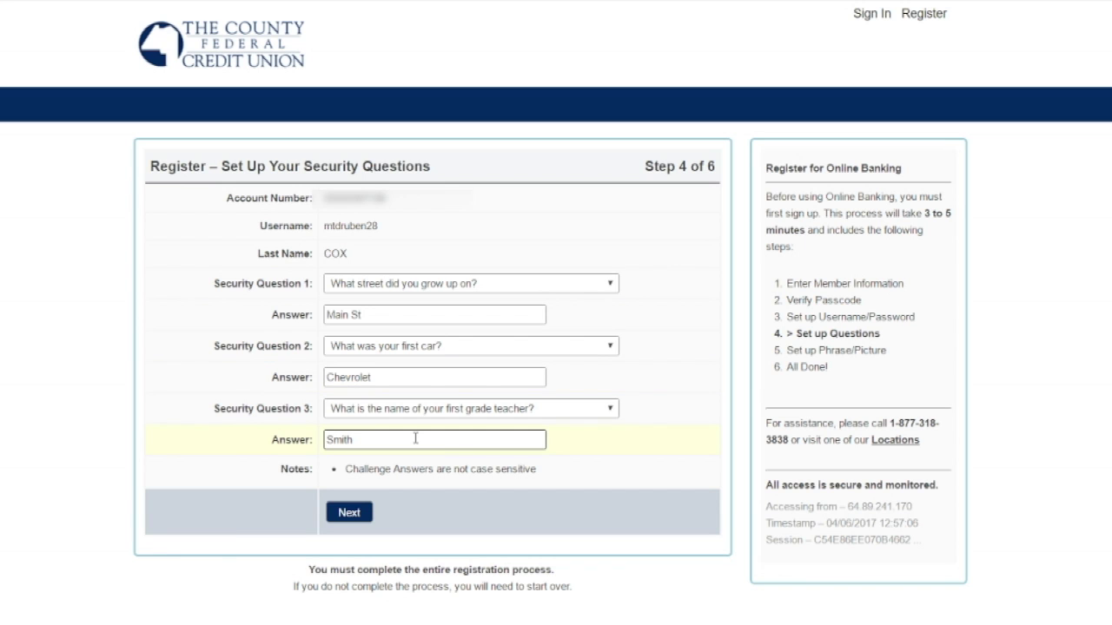
click(347, 510)
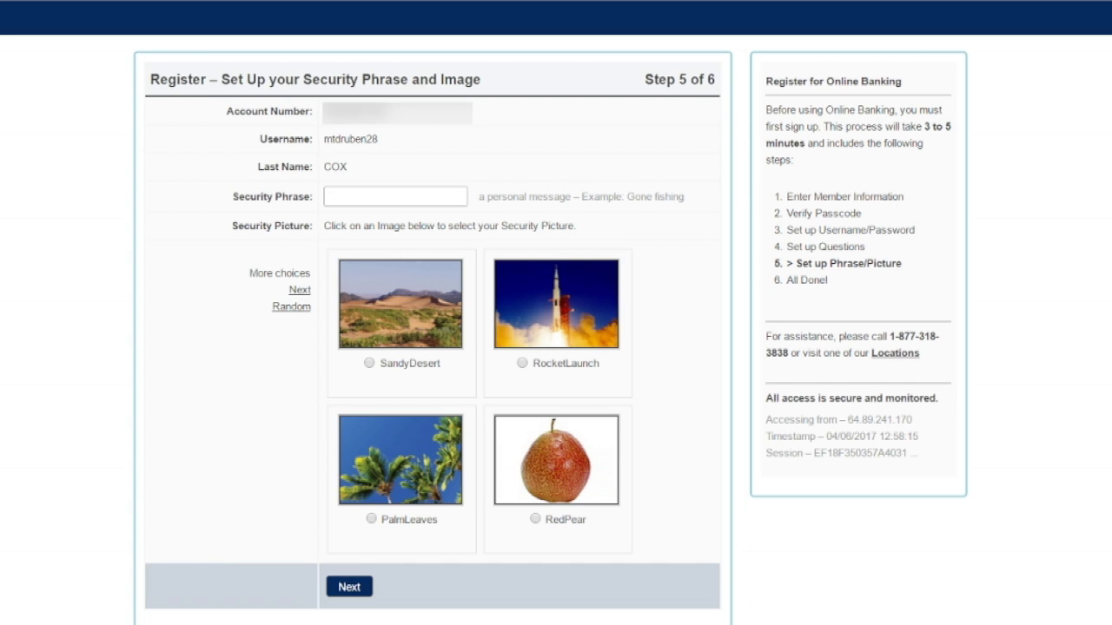
Enter a security phrase, select the RocketLaunch picture, and submit to finish registration.
click(365, 192)
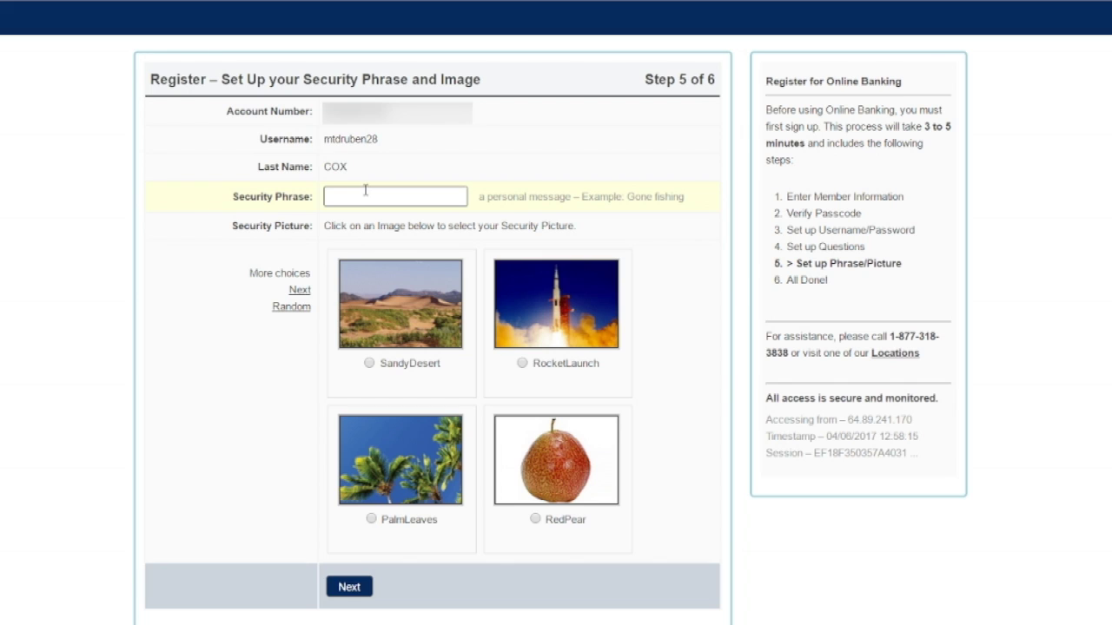
click(522, 364)
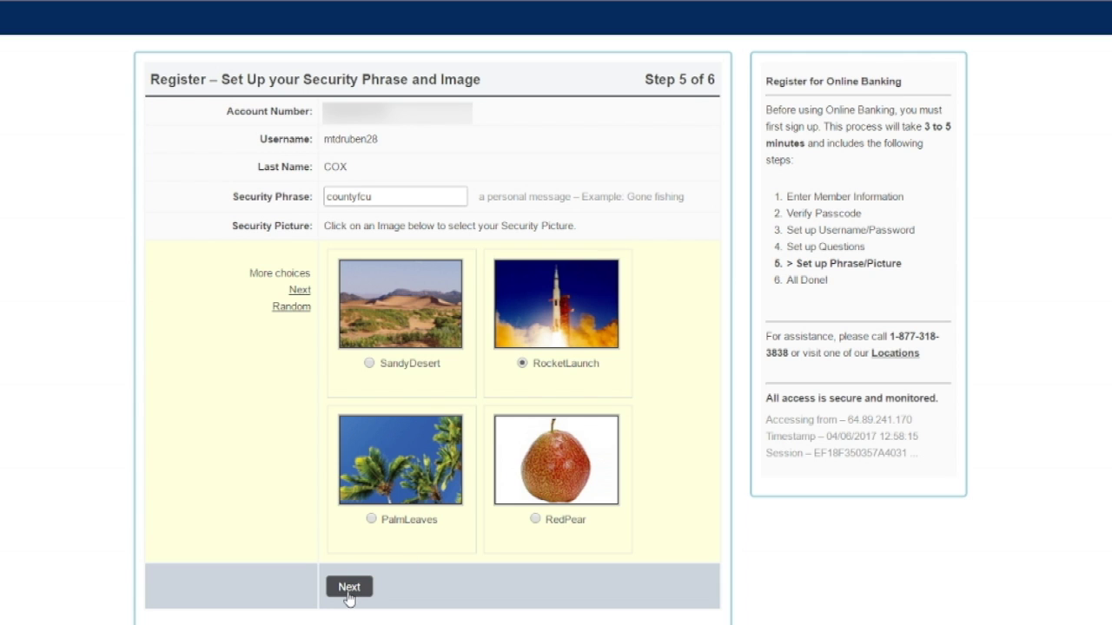
click(348, 589)
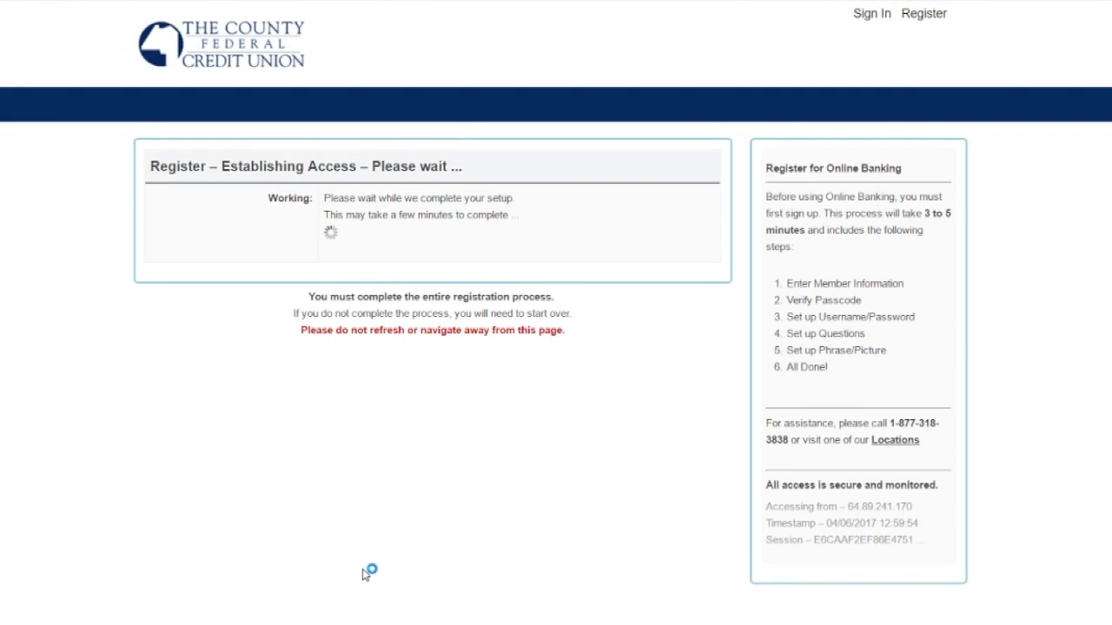